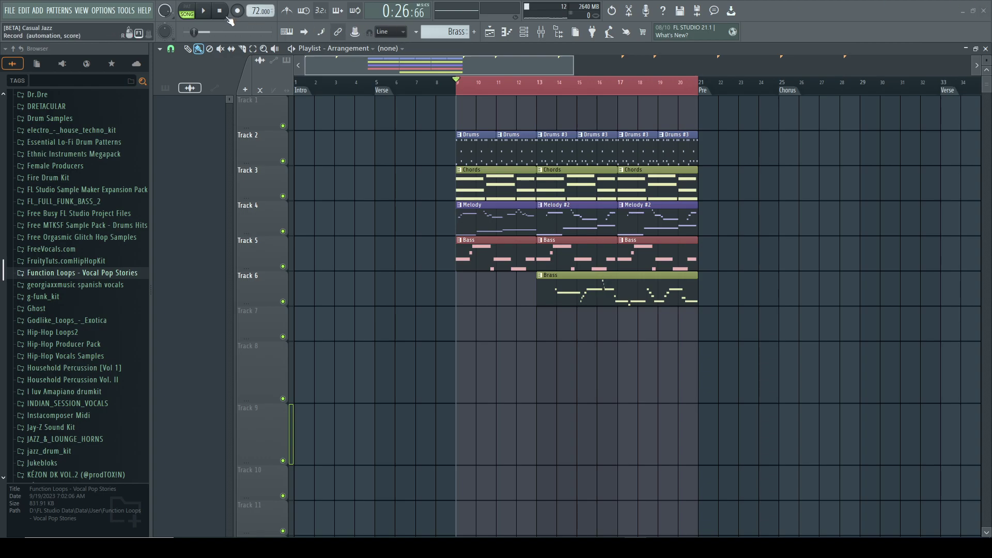
Step: Start playback of the Casual Jazz arrangement and show the Mixer with all inserts
click(207, 16)
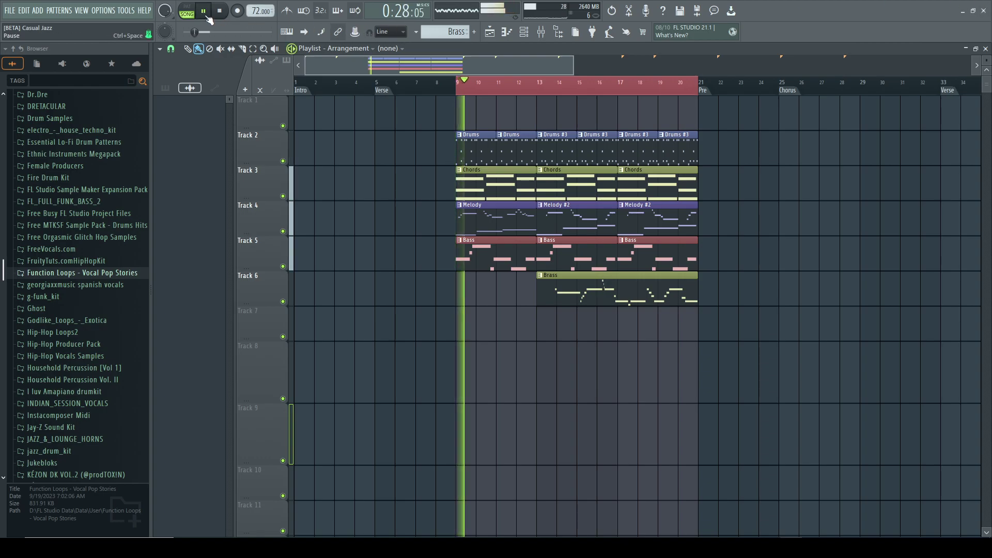
click(543, 33)
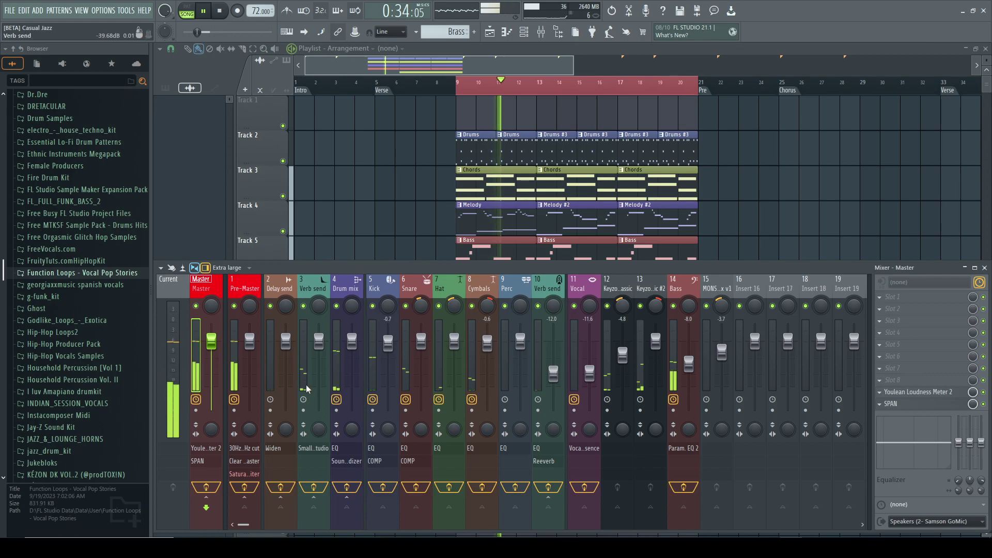
Step: Stop playback, check the master's Youlean reading (-18.0 LUFS integrated) and SPAN, then close them
key(space)
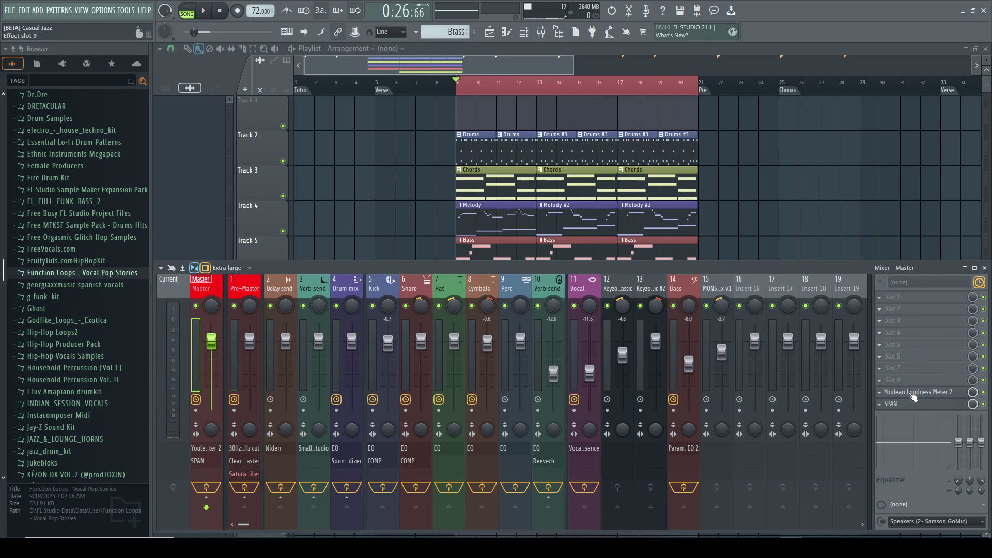
click(913, 393)
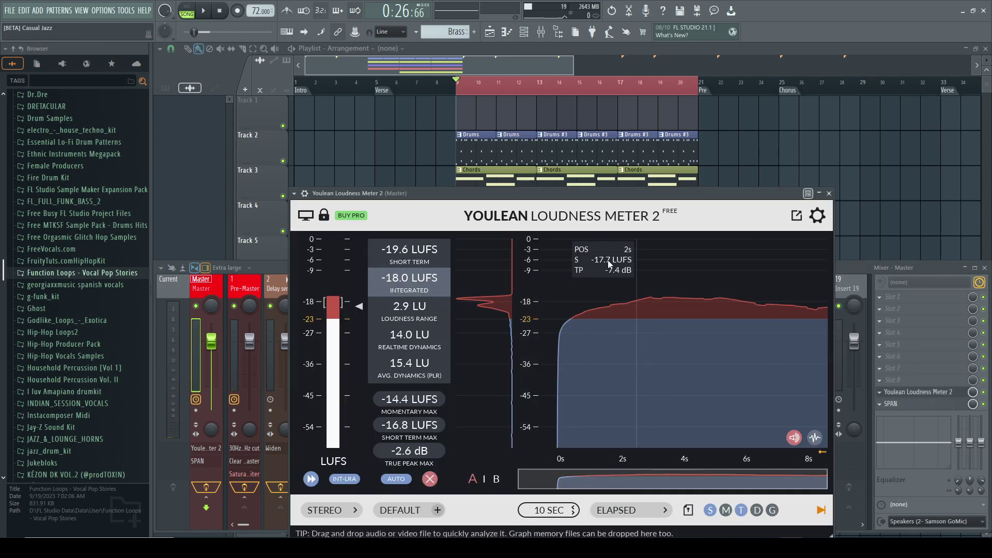
click(899, 404)
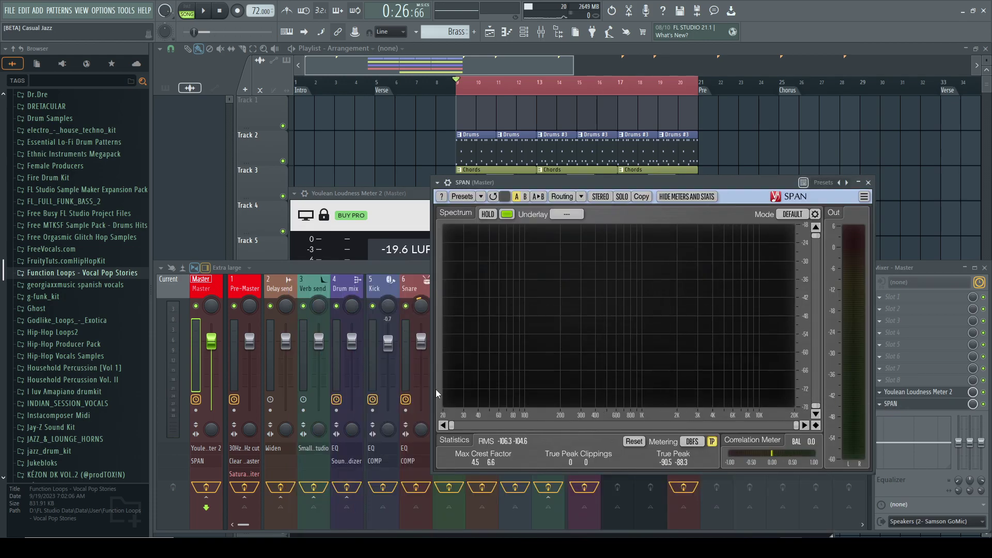
click(404, 215)
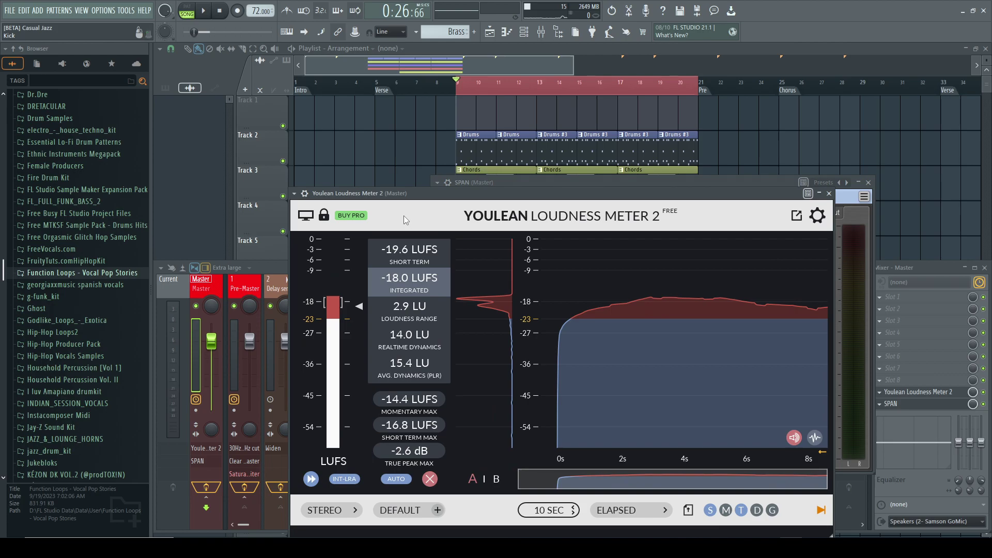
click(828, 193)
click(868, 182)
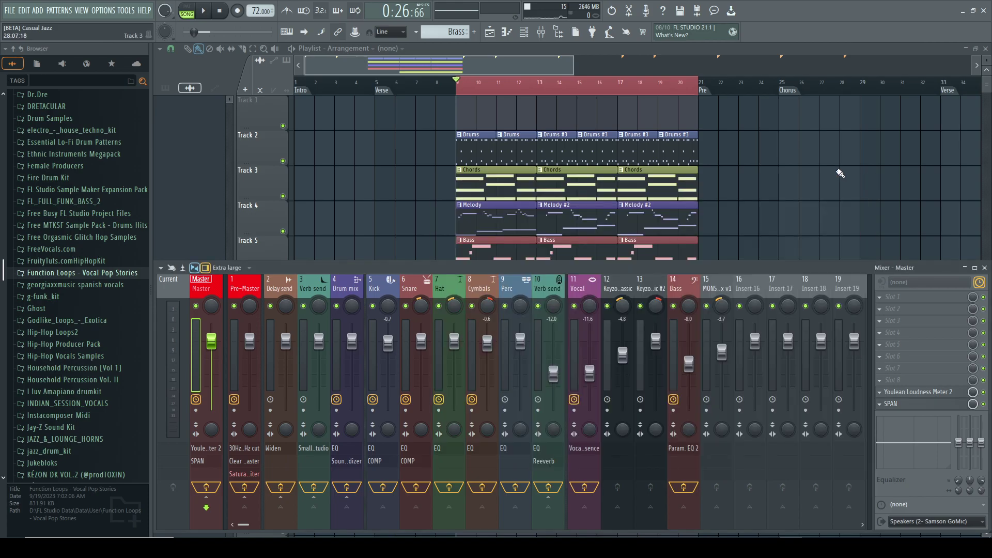
scroll(749, 130, down, 1)
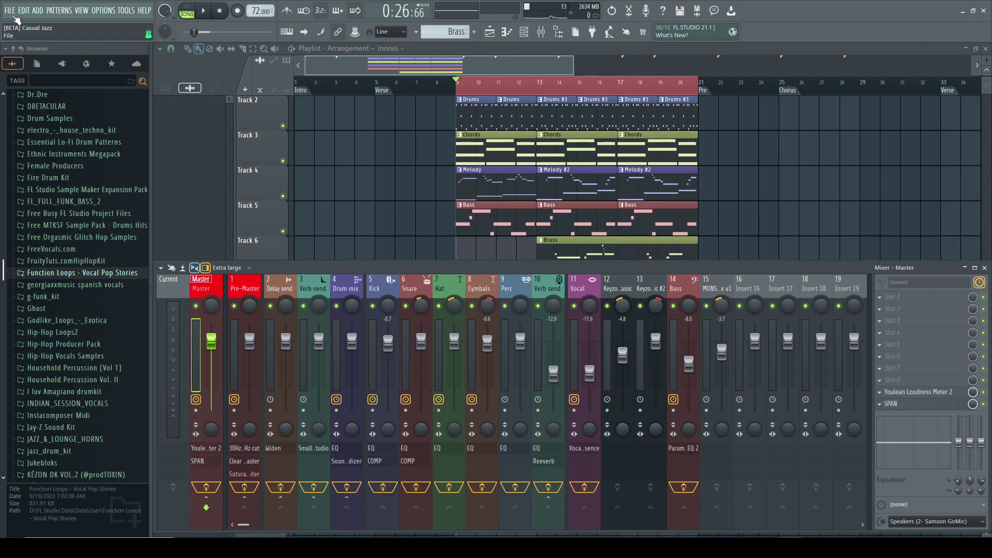
Step: Open the Master export dialog from FILE > Export > Master
click(8, 11)
mouse_move(52, 119)
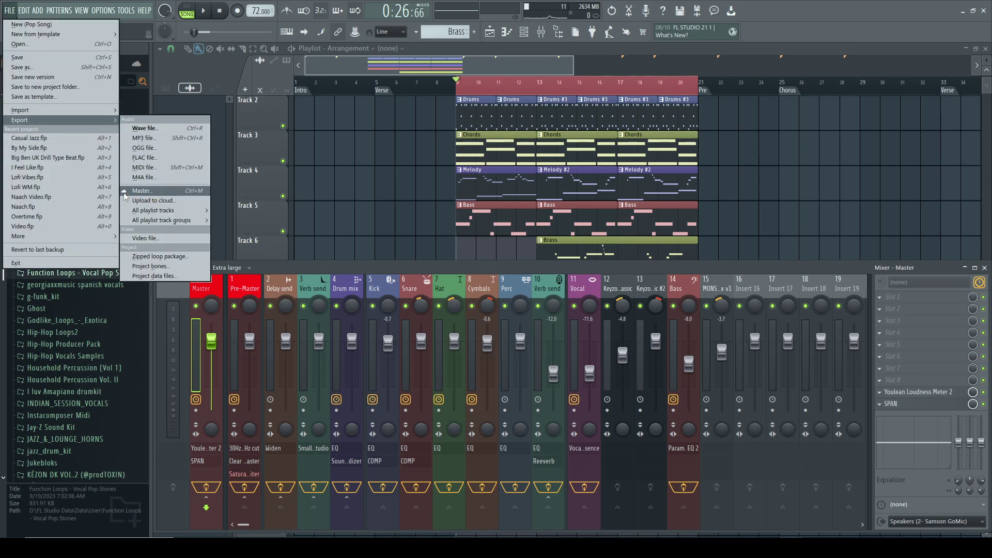
click(143, 191)
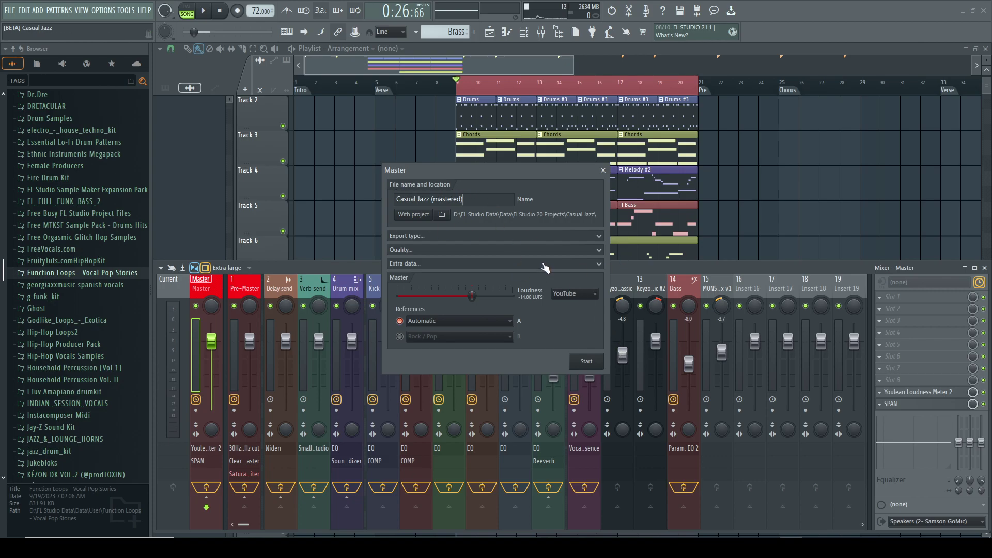
Step: Set the export's resampling quality to 256-point sinc
click(581, 236)
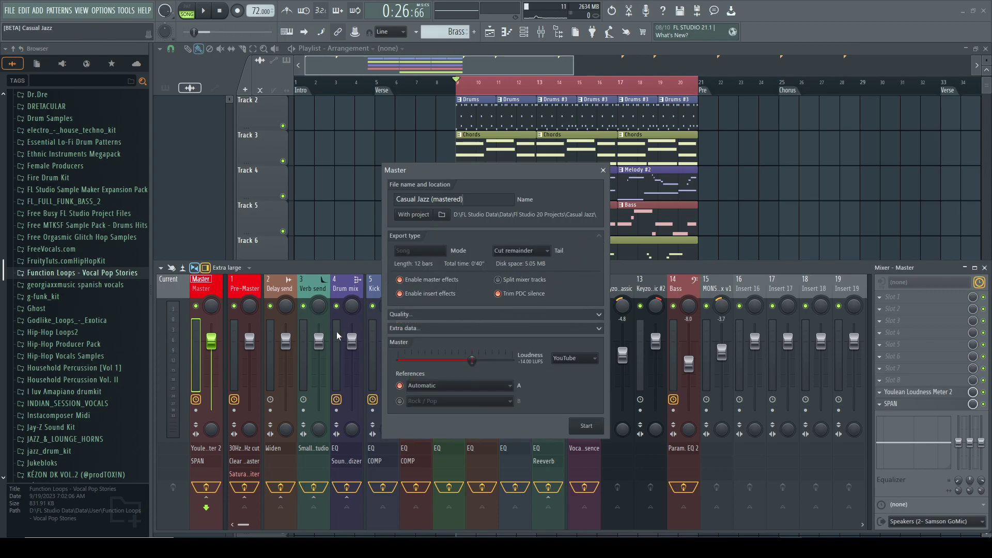
click(525, 315)
click(429, 329)
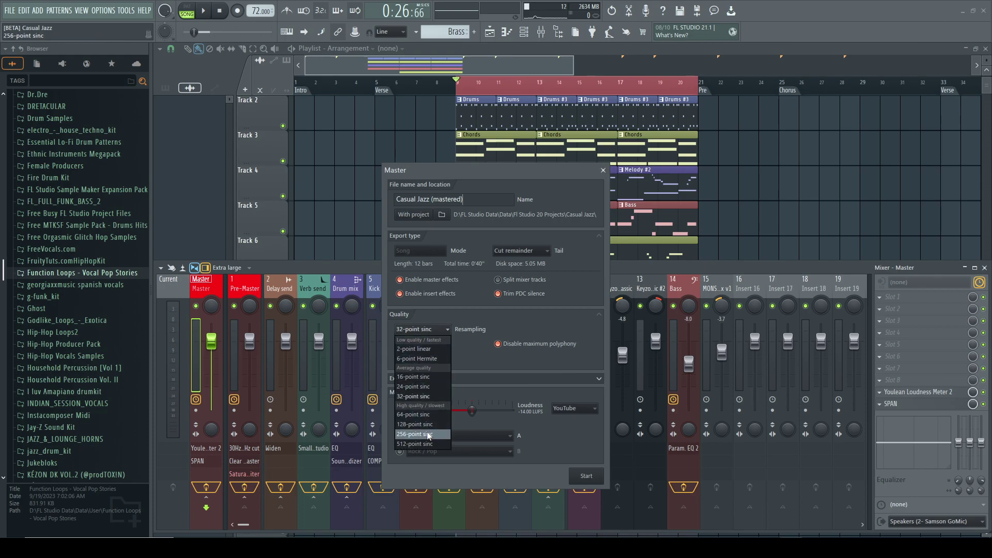
click(427, 435)
click(436, 328)
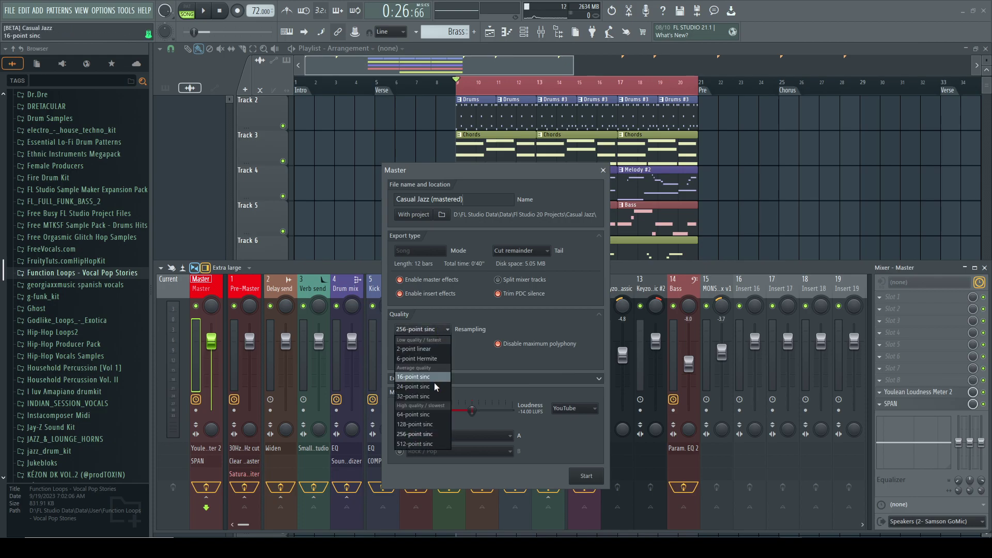
click(429, 434)
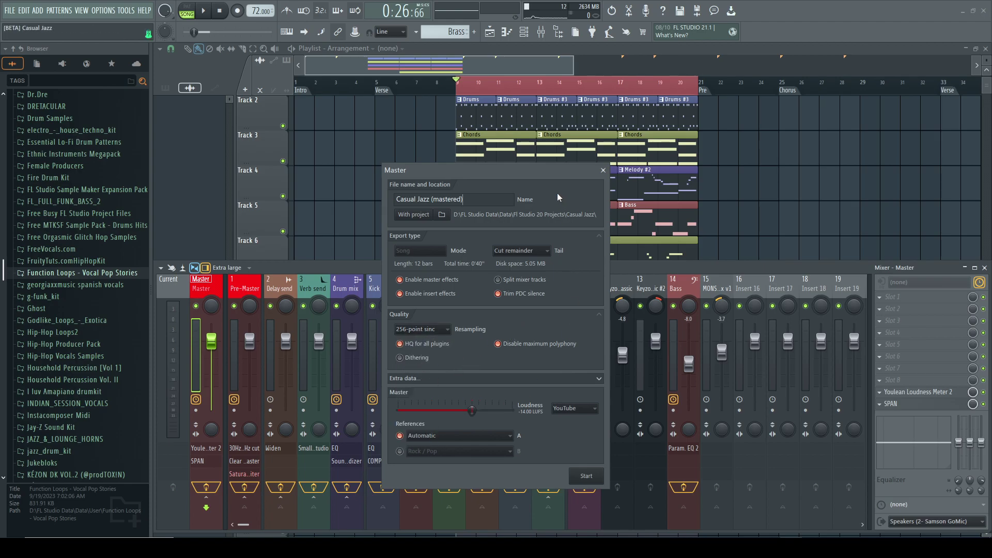
Step: Keep the loudness target at the YouTube preset of -14 LUFS
drag(532, 171, 563, 140)
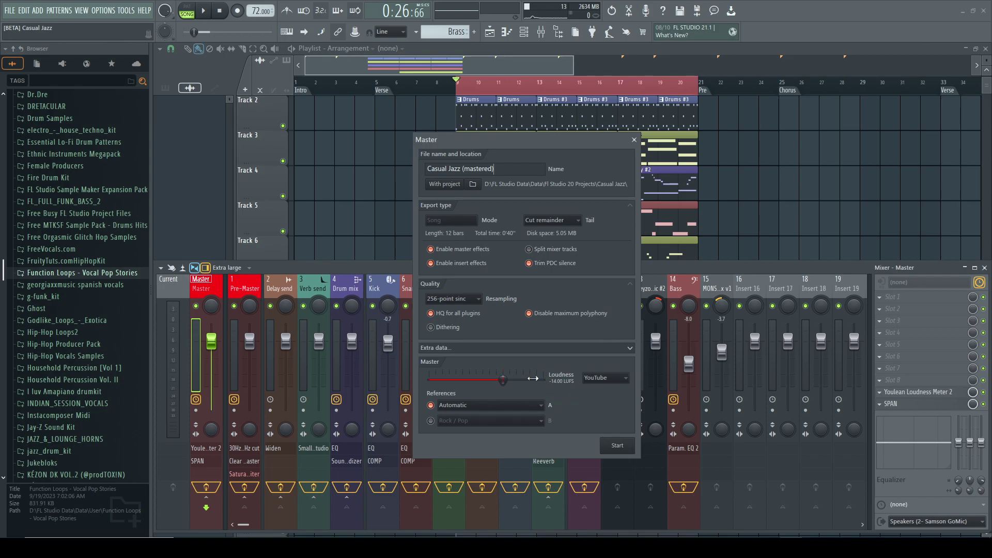
drag(502, 380, 496, 380)
click(604, 377)
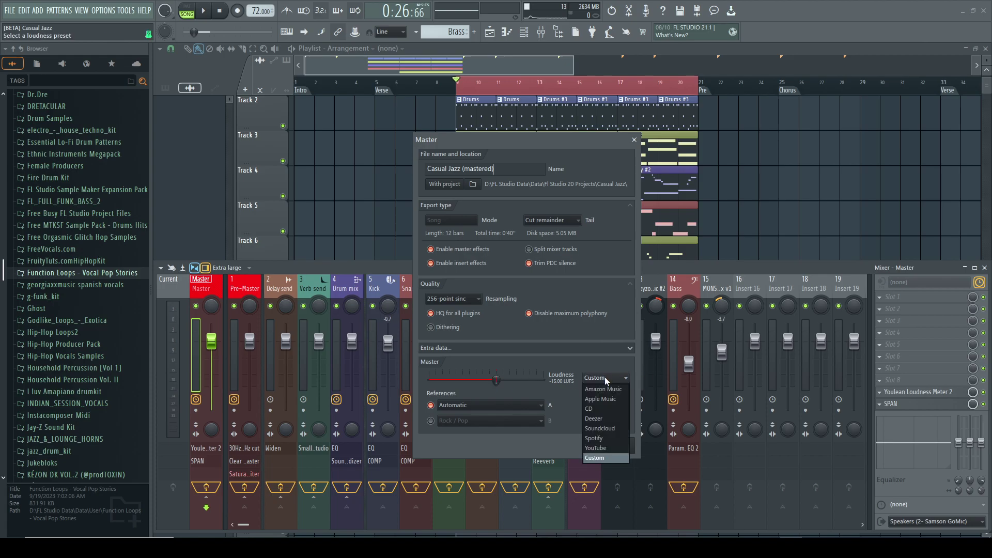
click(596, 447)
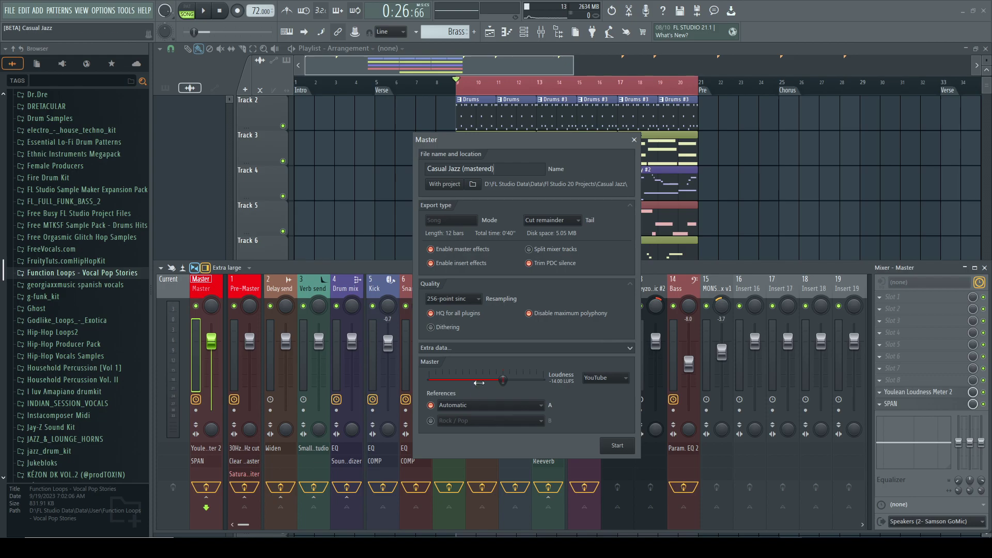
Step: Enable mastering reference B and set it to Jazz / Blues
drag(555, 145, 560, 124)
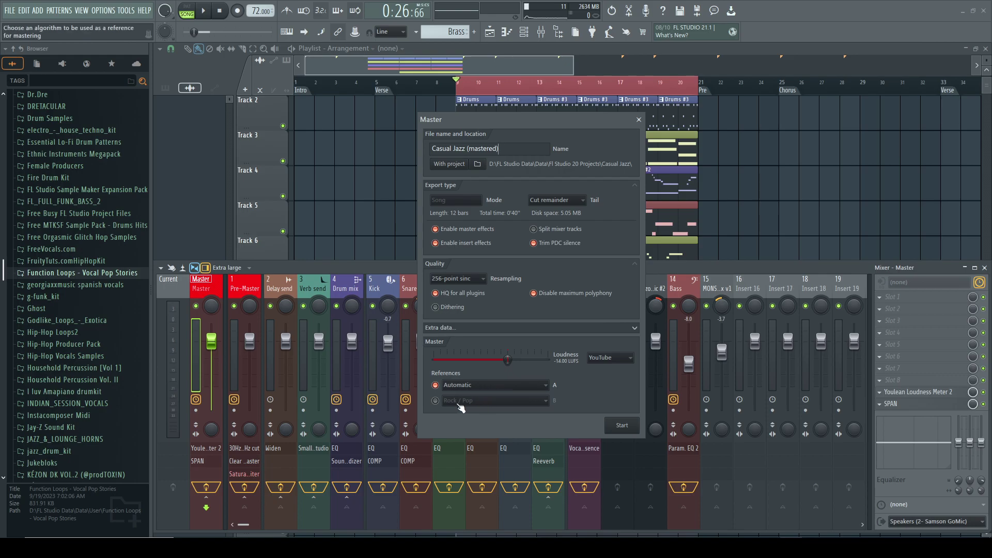
click(435, 401)
click(477, 403)
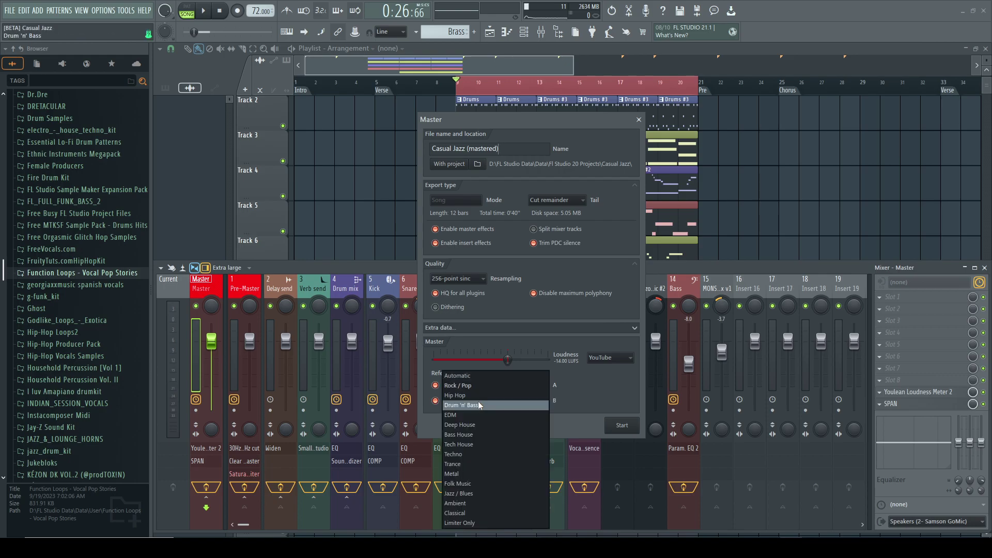
click(470, 492)
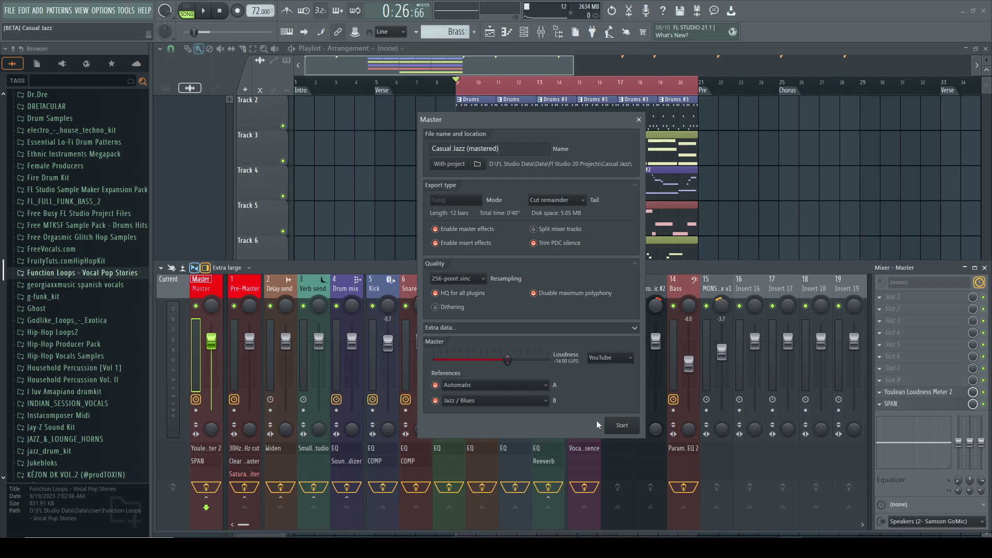
Step: Start the master render and let the Original, A and B versions finish
click(623, 426)
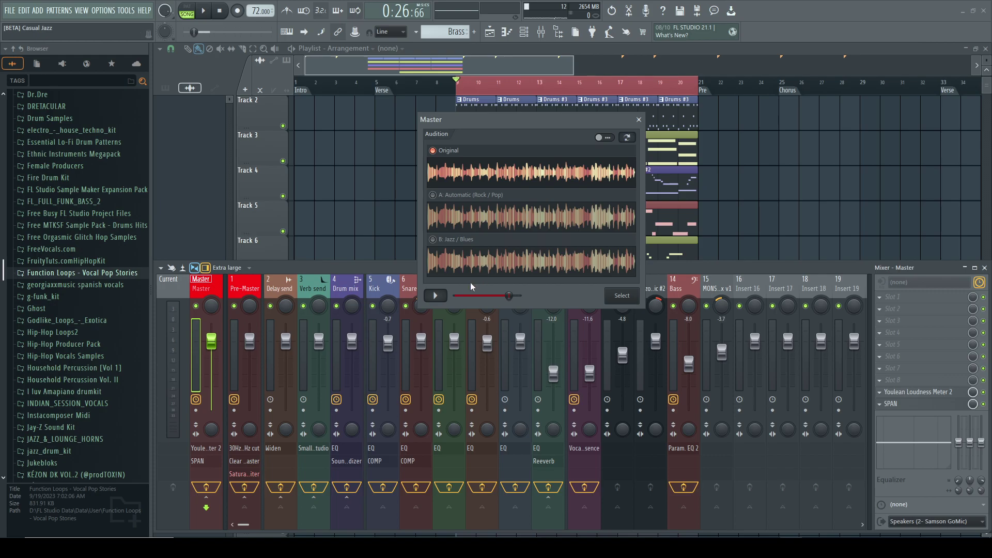
Step: Preview the original render, then switch the audition to A: Automatic (Rock / Pop)
click(435, 296)
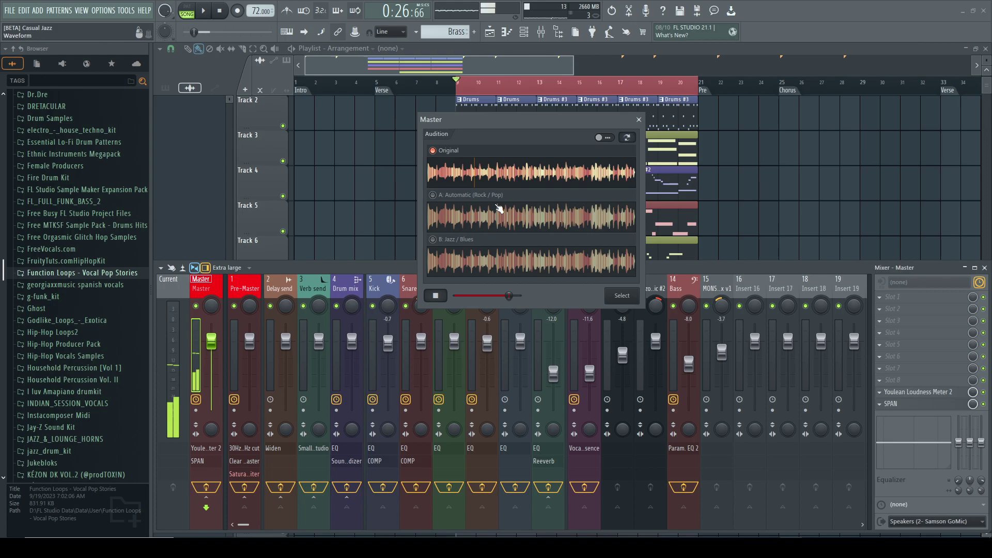
key(space)
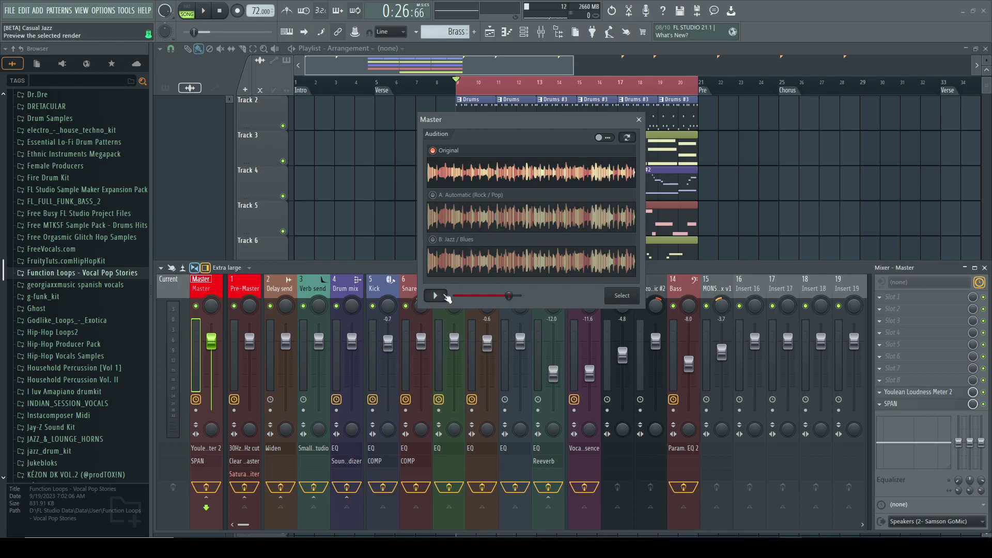
click(436, 295)
click(627, 139)
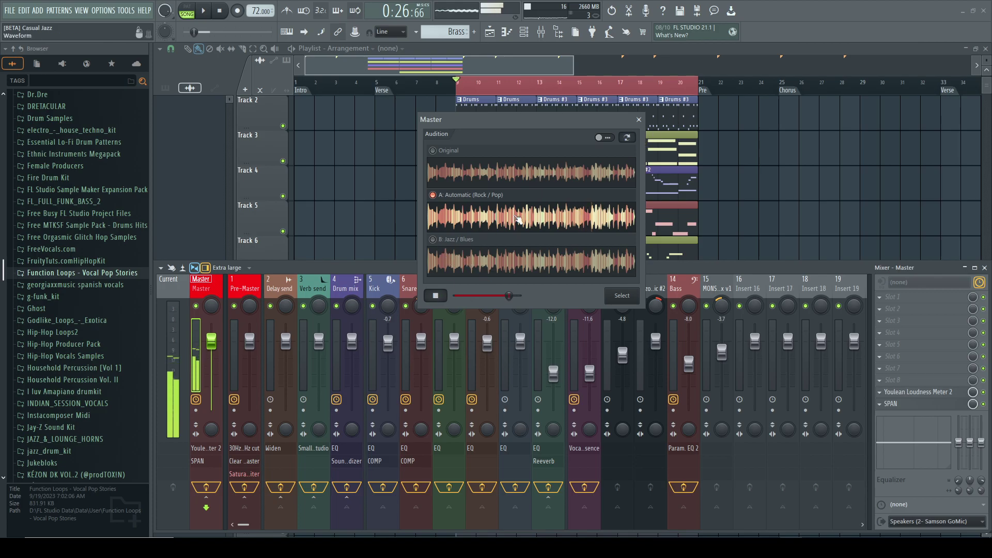
Step: Audition B: Jazz / Blues, then accept the mastering result with Select
click(628, 138)
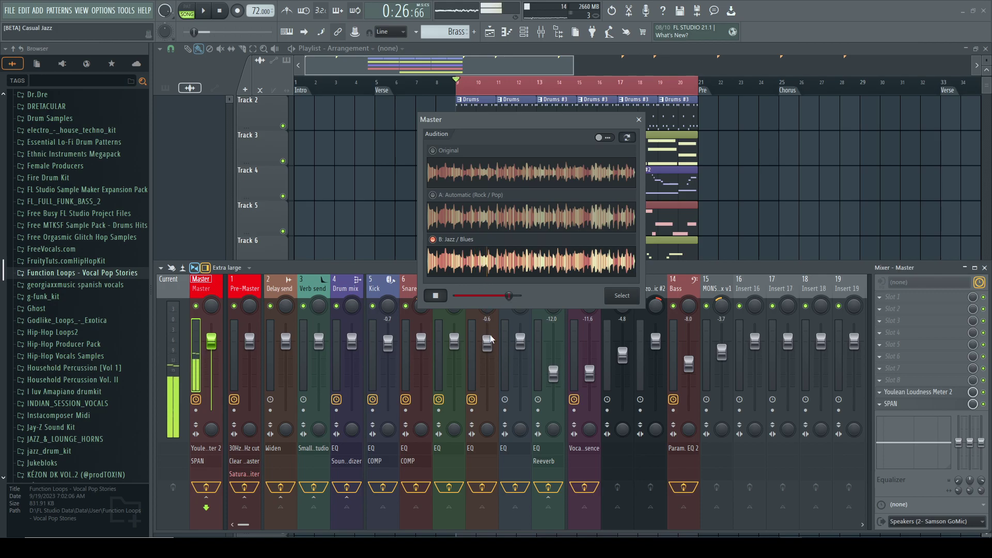
click(612, 298)
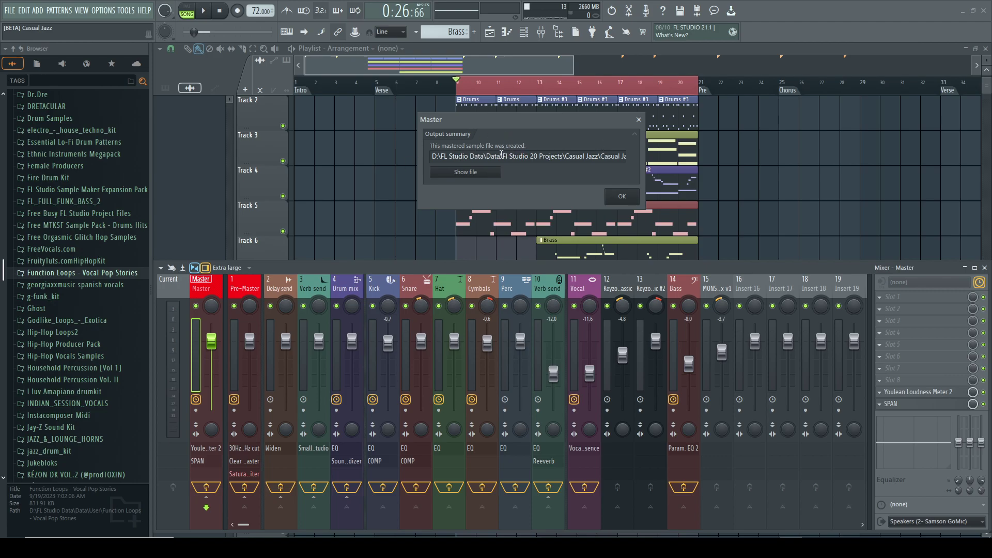
Step: Show the mastered WAVs in File Explorer, then close the Output summary in FL Studio
click(471, 175)
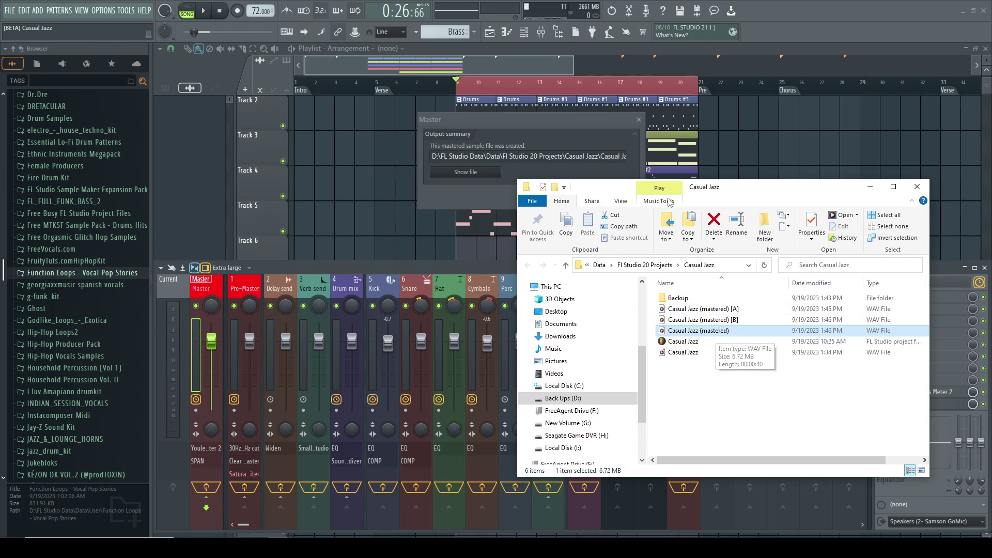
click(593, 118)
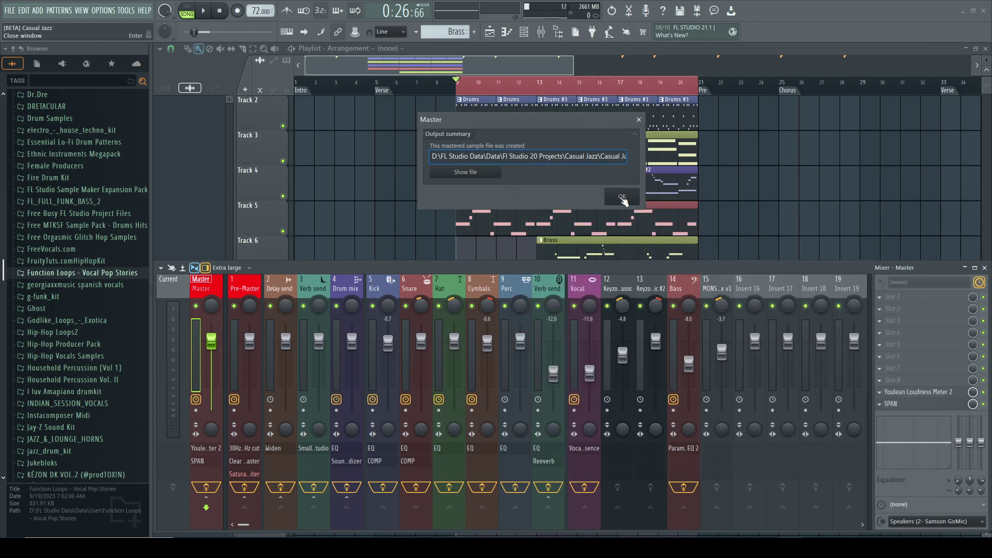
click(621, 197)
scroll(718, 174, down, 3)
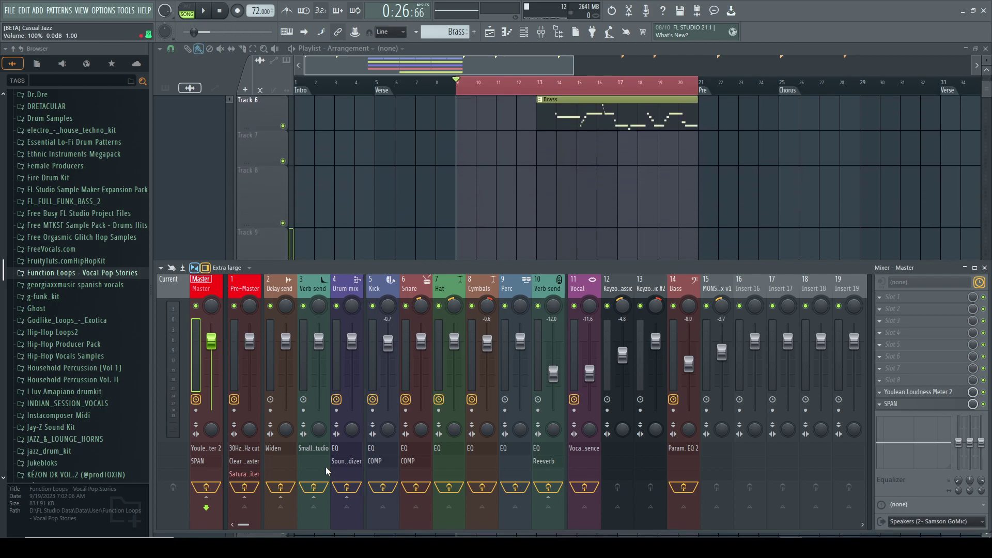
Step: Drag Casual Jazz (mastered), [A] and [B] WAVs onto playlist Tracks 8, 9 and 10 at bar 9
mouse_move(299, 536)
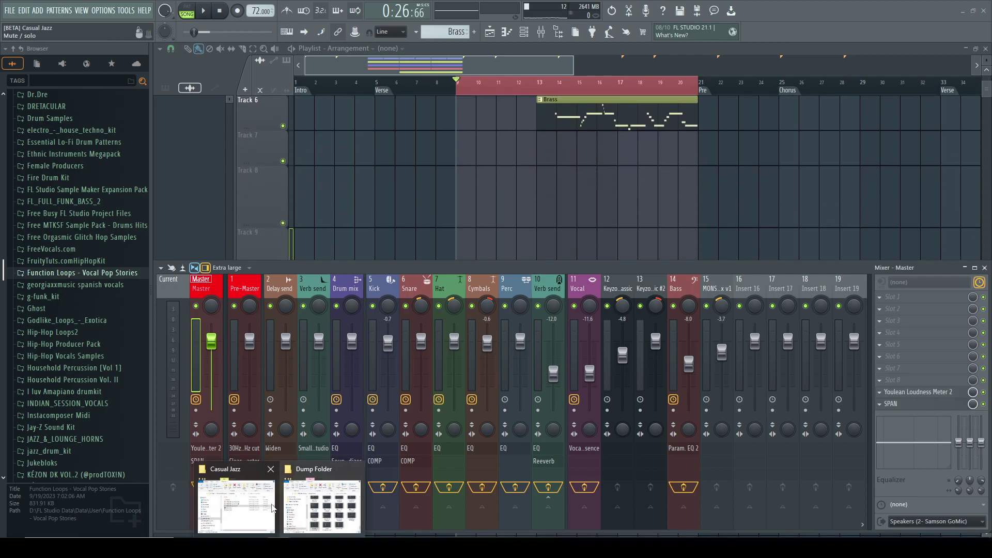
click(256, 506)
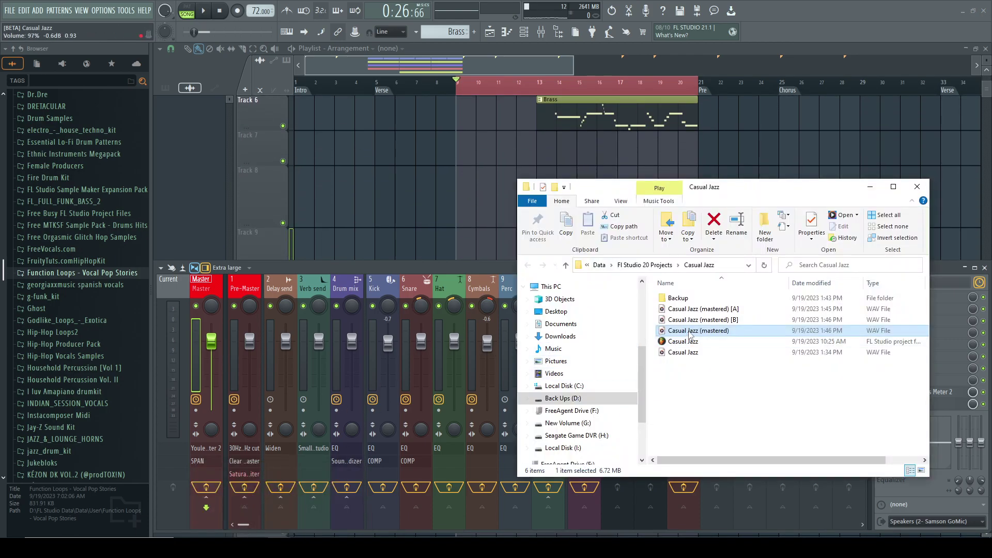
drag(691, 332, 450, 186)
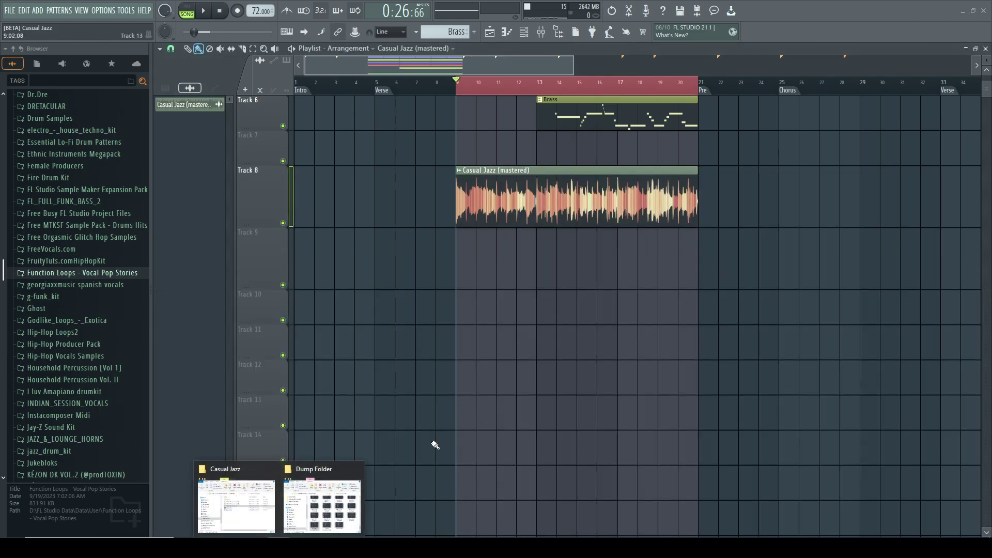
click(258, 514)
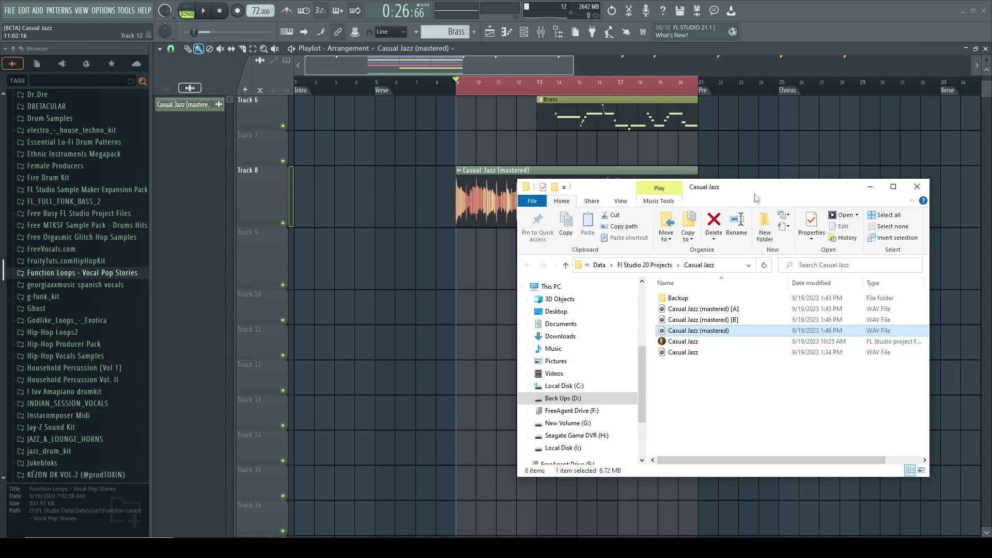
drag(759, 206, 783, 273)
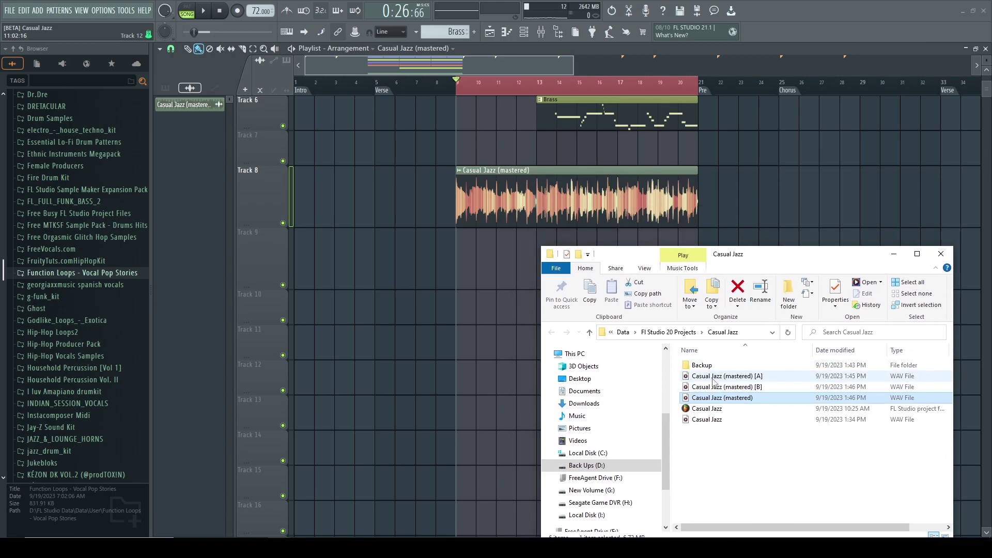
drag(715, 377, 462, 266)
mouse_move(330, 535)
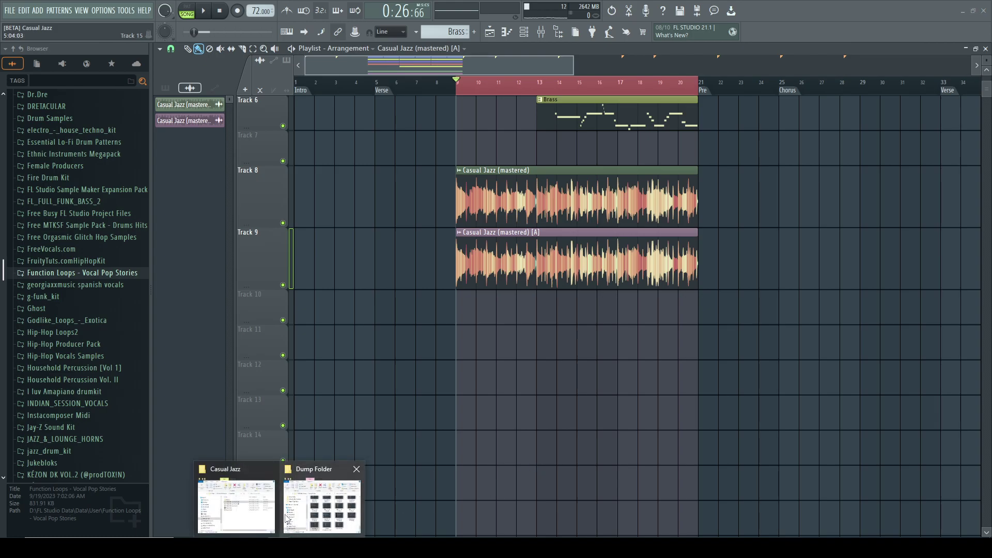
click(237, 506)
drag(728, 391, 456, 315)
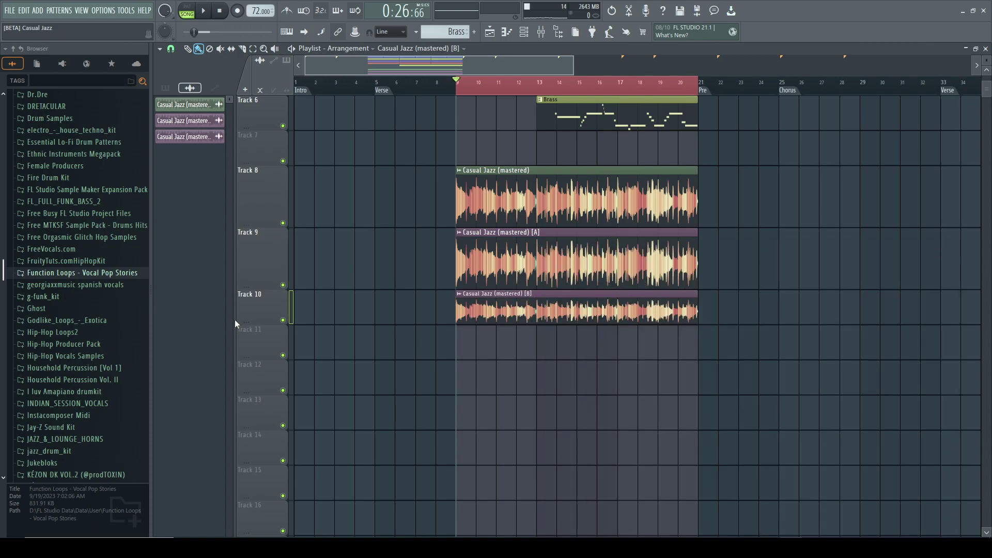
Step: Resize Track 10 to 150% height, solo Track 8, and reopen the Mixer
right_click(251, 310)
mouse_move(302, 364)
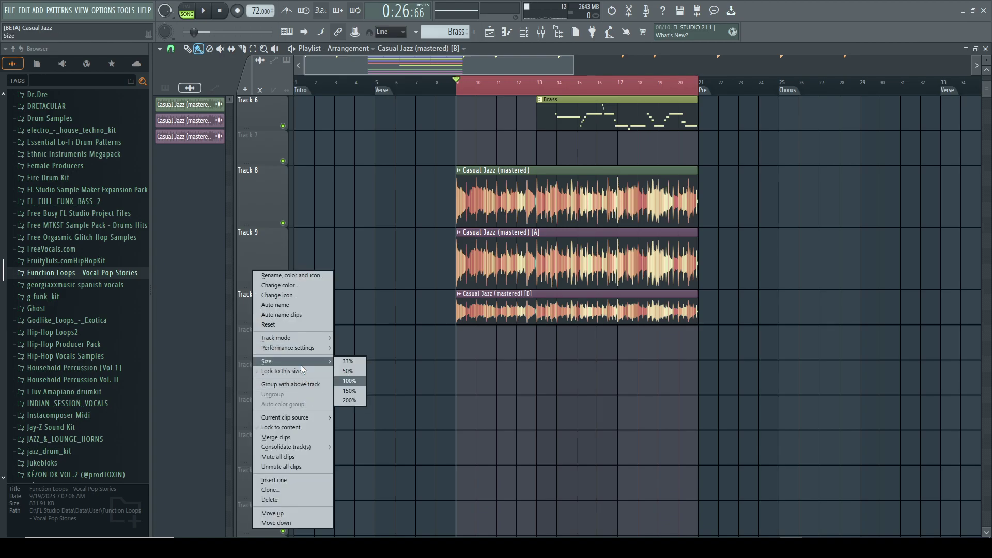
click(351, 391)
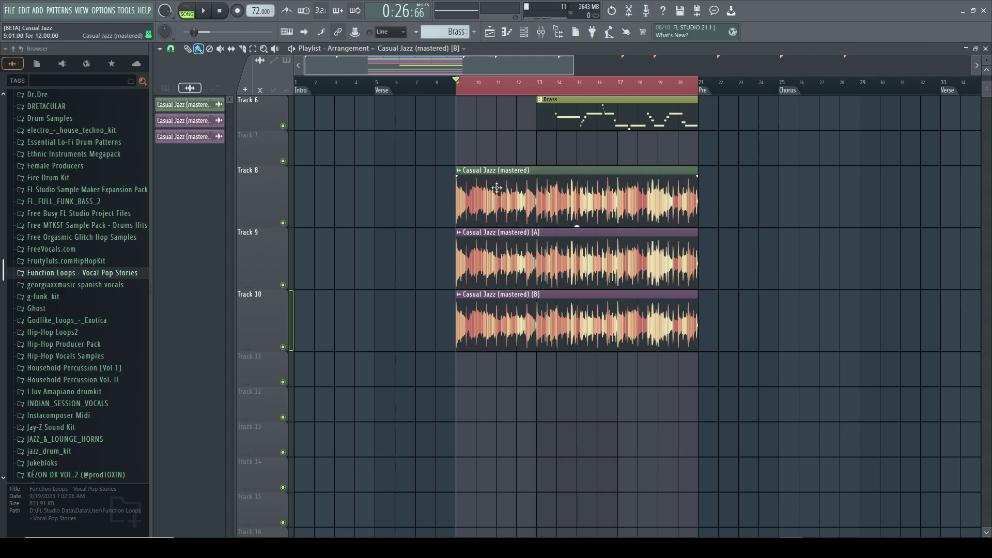
right_click(283, 222)
click(541, 32)
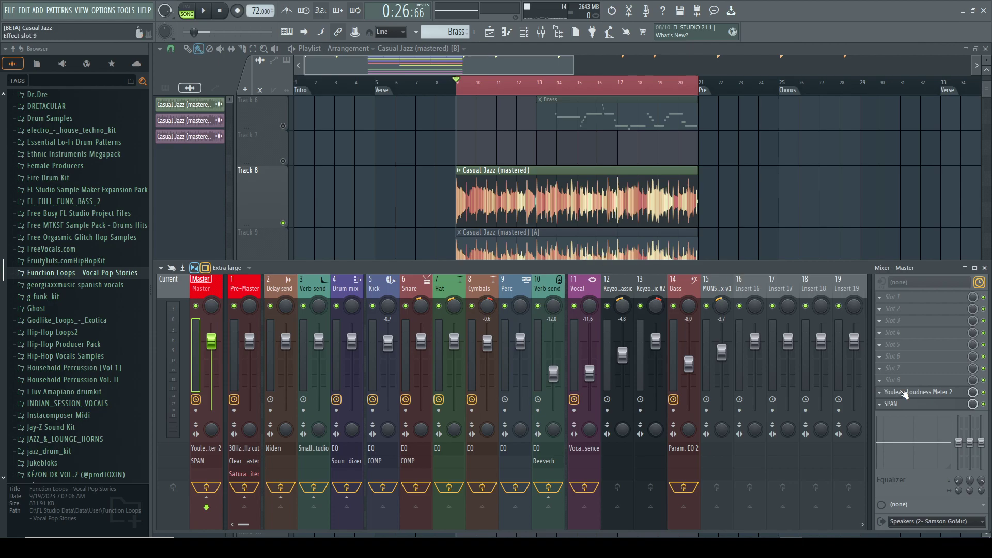
Step: Play the original master through Youlean Loudness Meter 2, reading -14.7 LUFS integrated and -0.6 dB true peak
click(903, 394)
scroll(478, 117, down, 2)
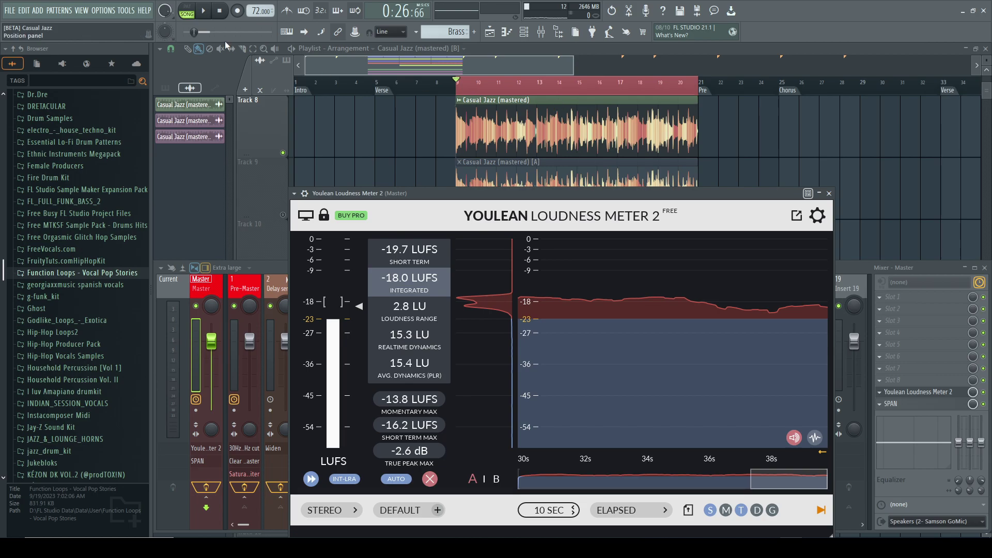
click(207, 12)
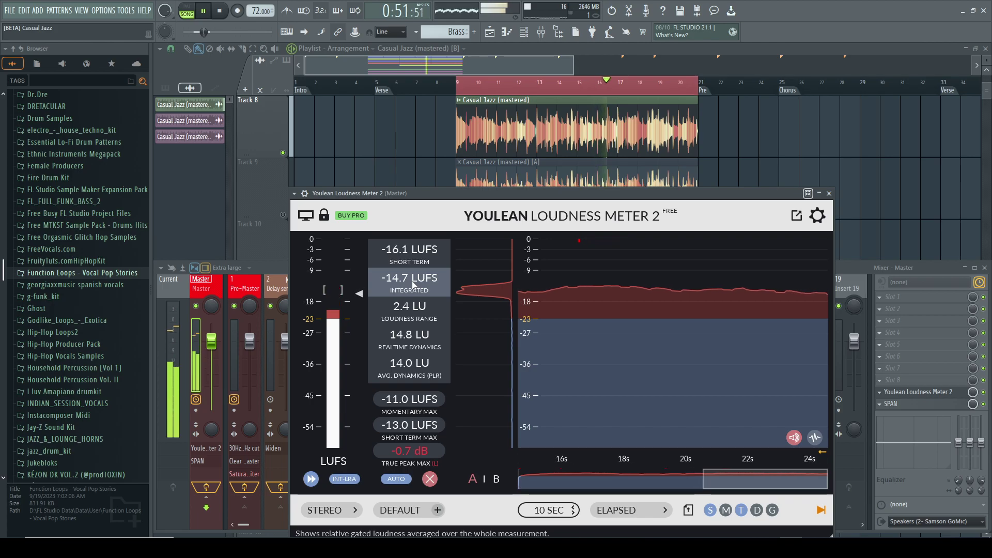
key(space)
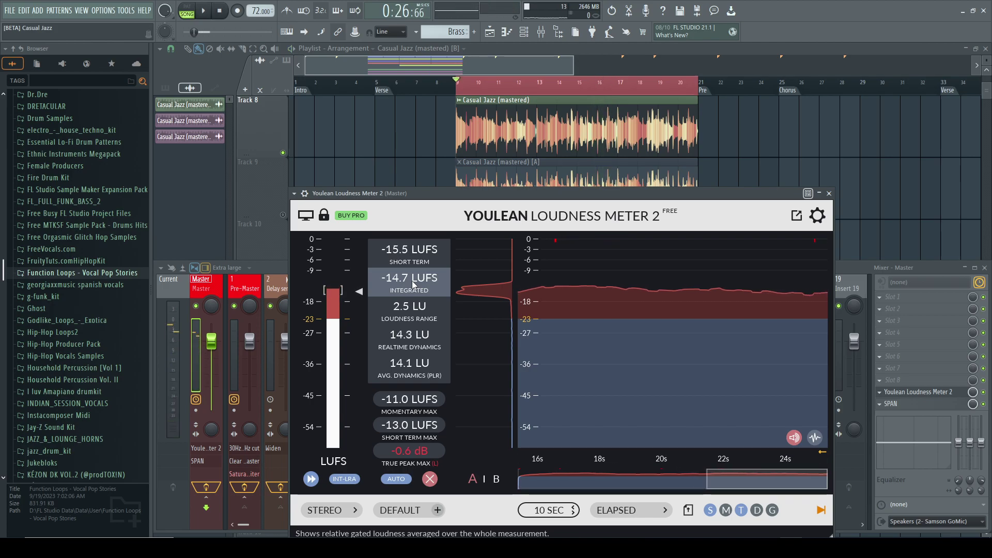
scroll(457, 128, down, 1)
Step: Solo Track 9's [A] master and play it through Youlean Loudness Meter 2: -14.9 LUFS, -0.3 dB true peak
click(351, 162)
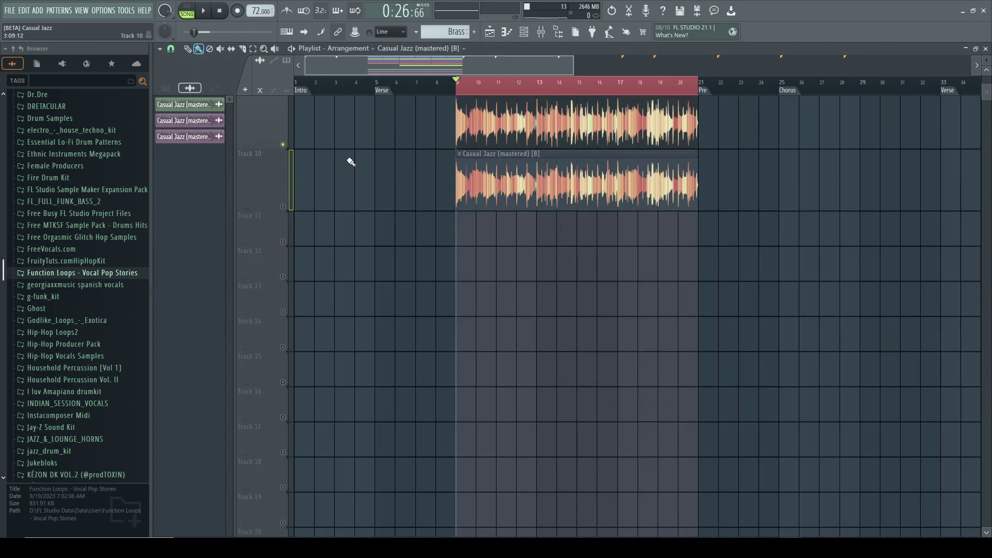
scroll(352, 166, up, 1)
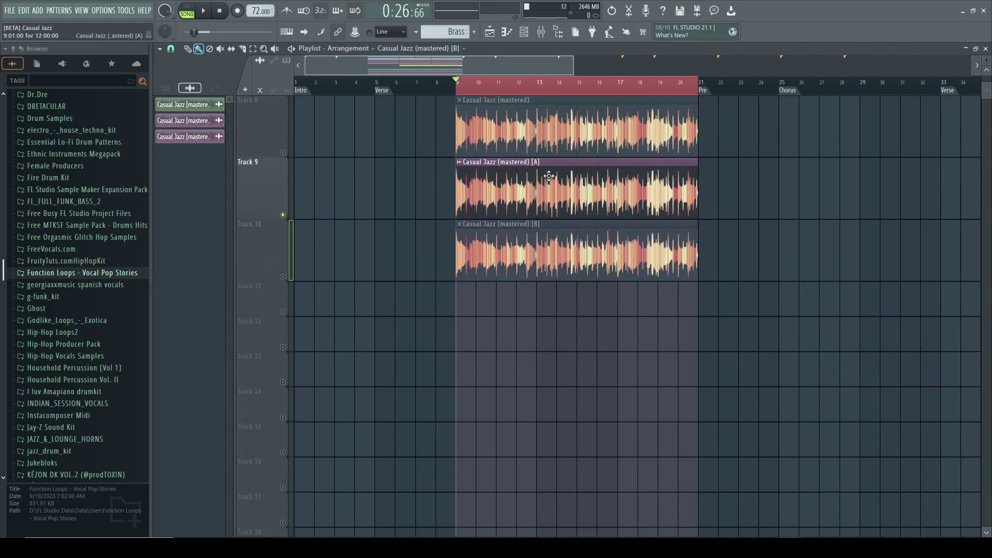
click(541, 32)
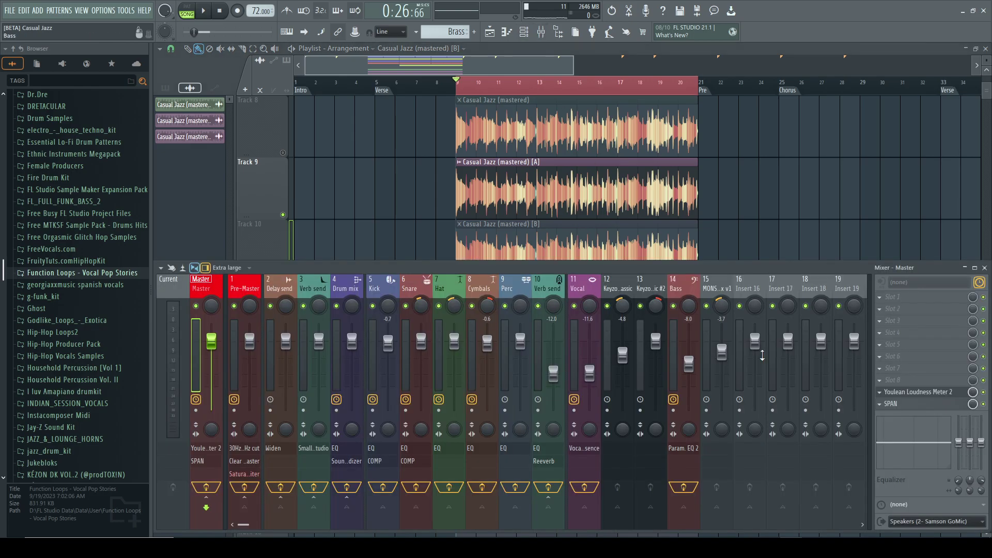
click(899, 393)
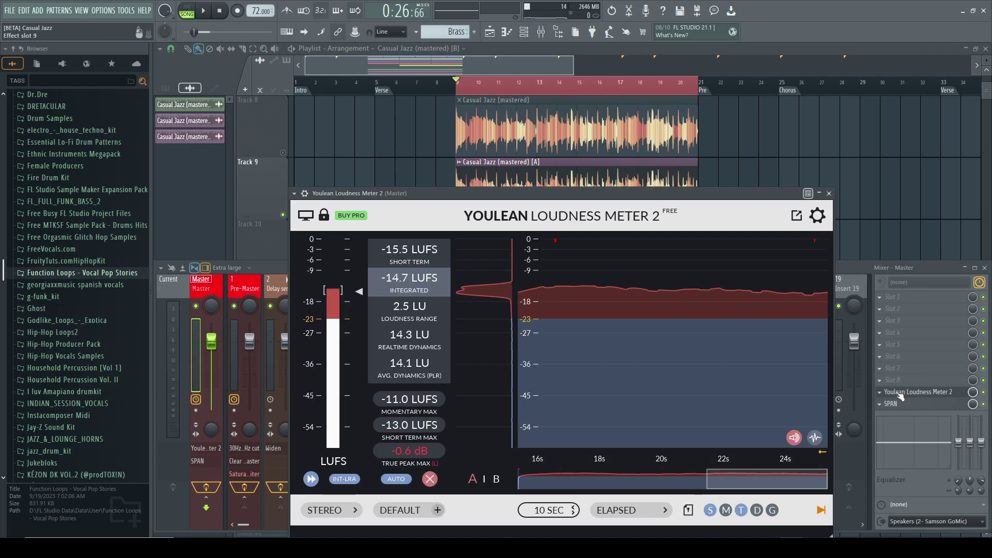
key(space)
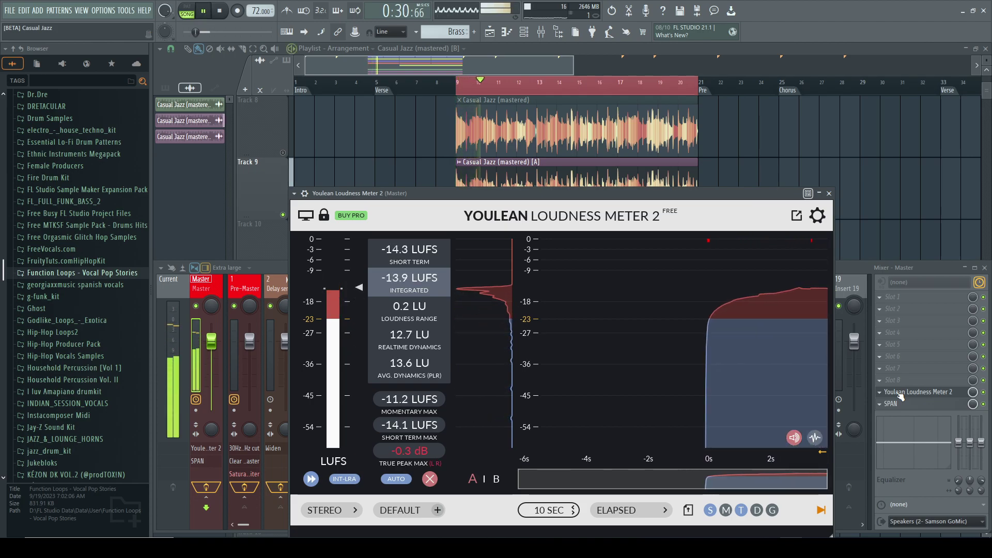
scroll(781, 149, down, 2)
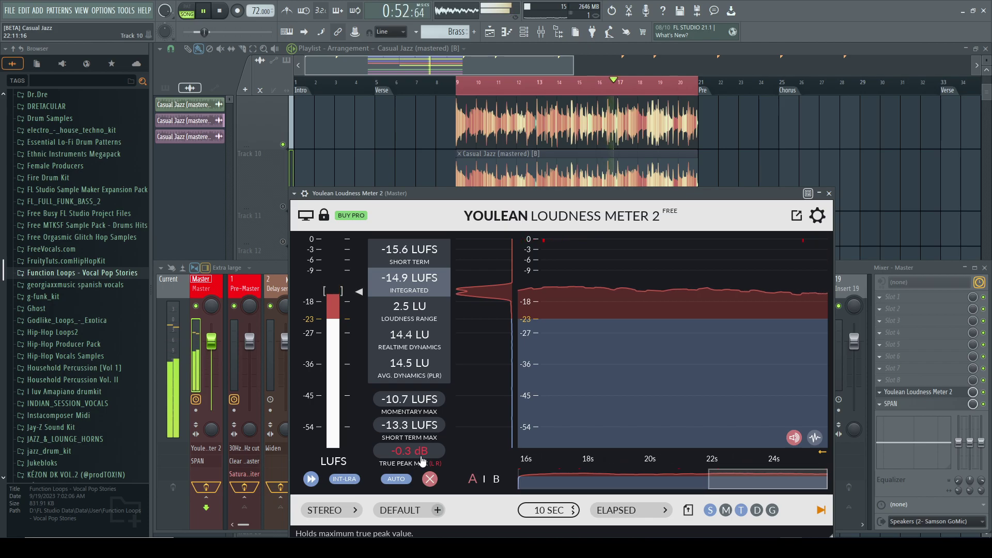
key(space)
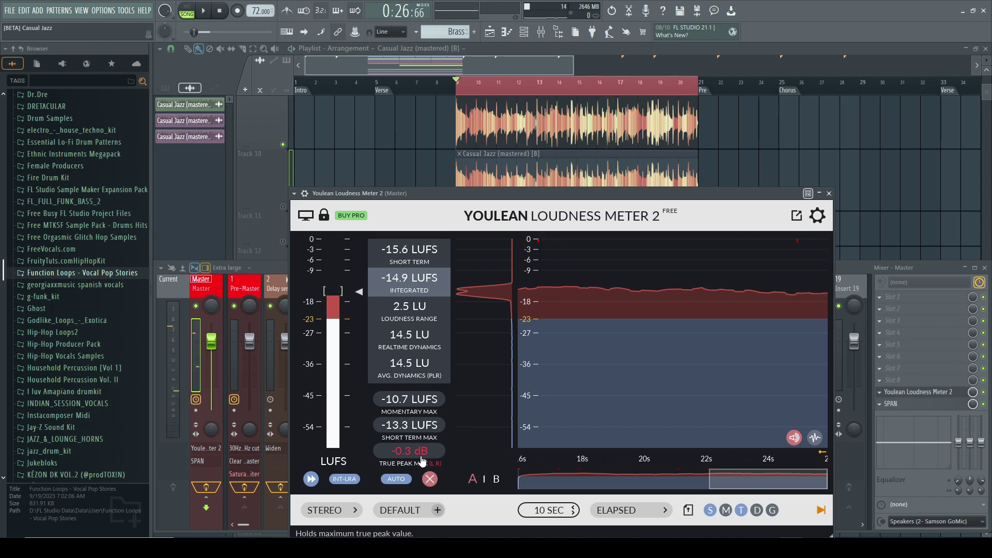
Step: Solo Track 10, which holds the [B] master
scroll(489, 155, down, 3)
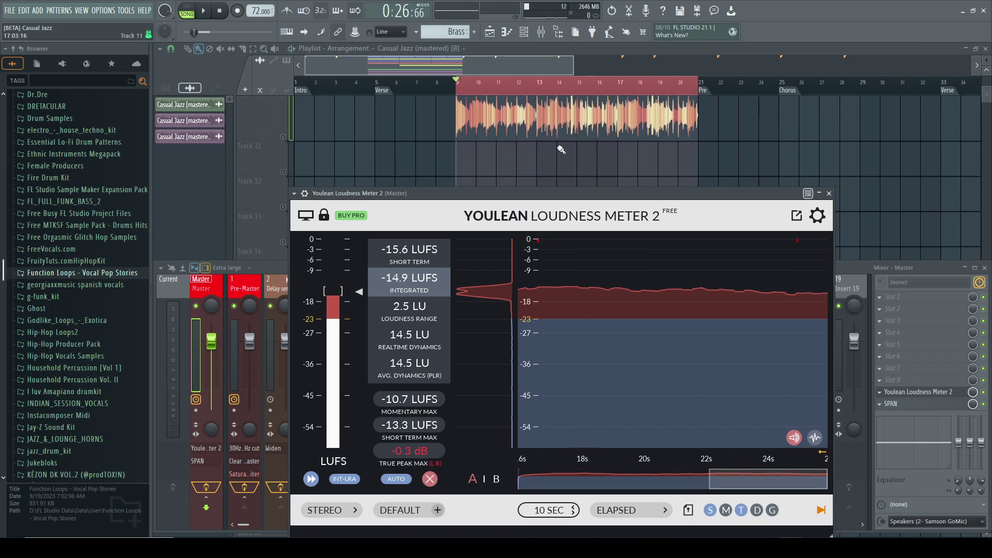
click(284, 137)
scroll(472, 258, up, 2)
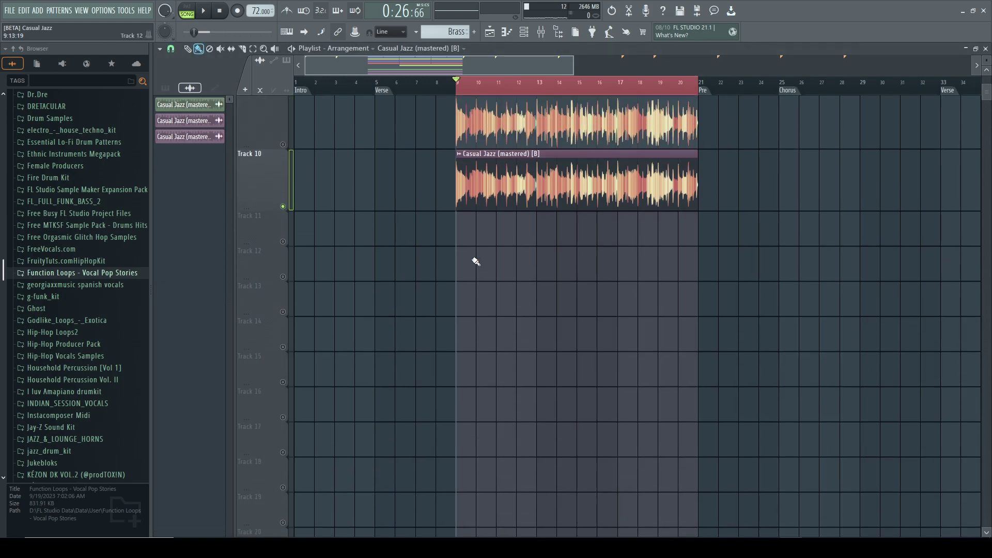
Step: Play it through Youlean Loudness Meter 2 on Master, reading -14.3 LUFS integrated and -0.7 dB true peak
click(541, 32)
scroll(692, 191, up, 2)
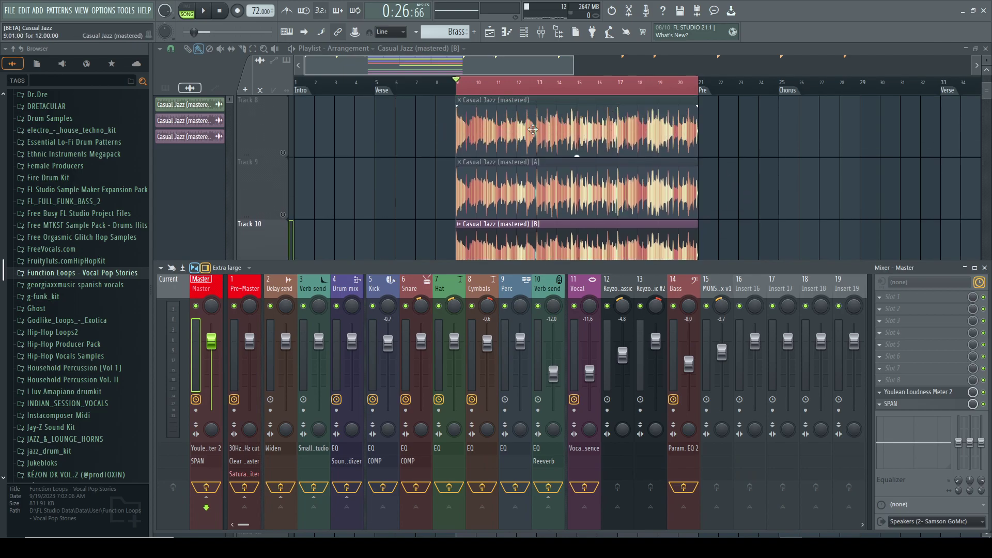
scroll(671, 145, down, 2)
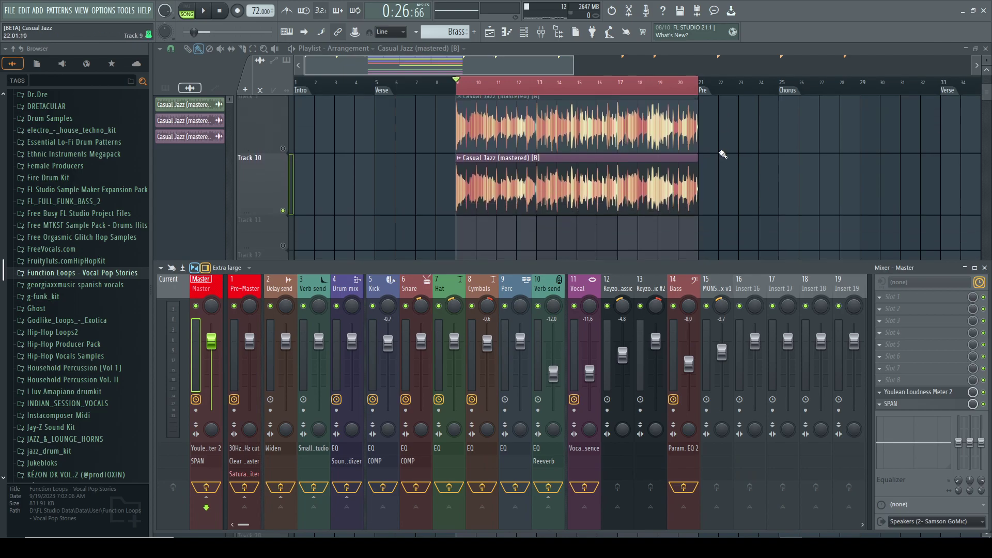
click(910, 396)
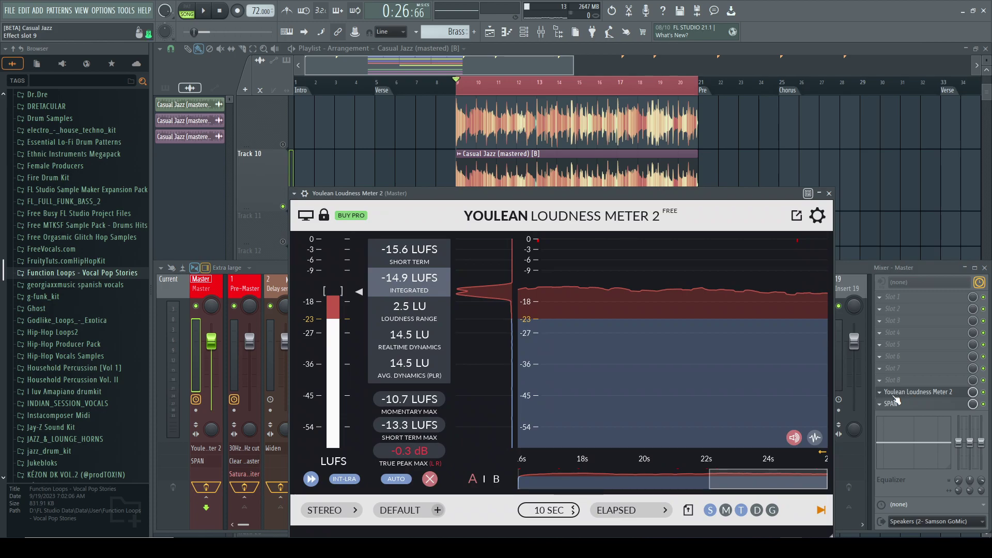
key(space)
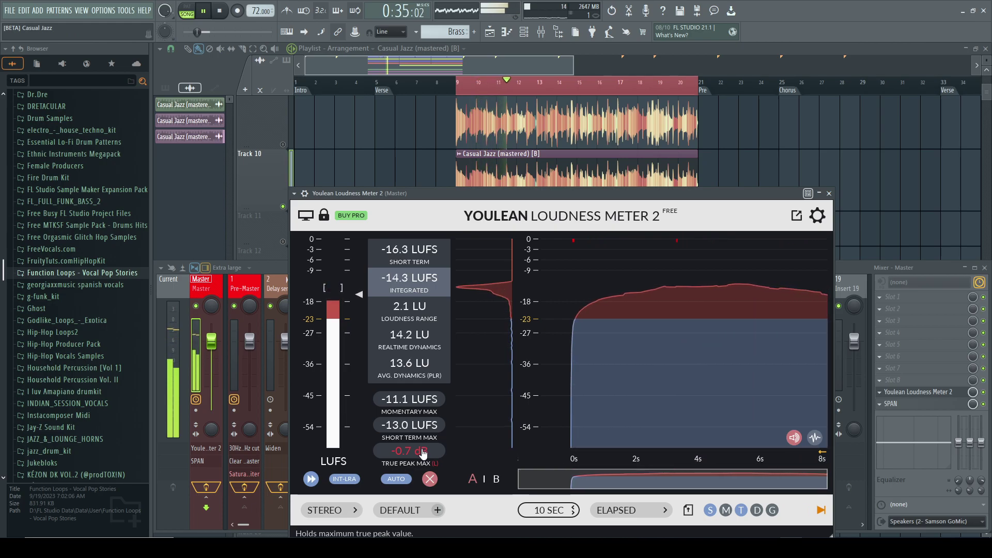
key(space)
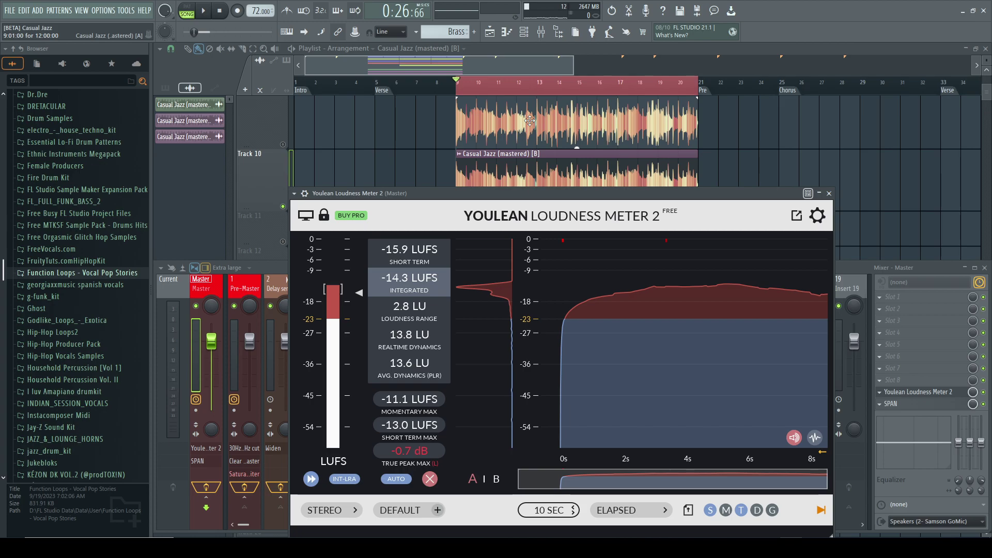
Step: Close the Youlean Loudness Meter 2 window and review the three master clips on Tracks 8–10
click(829, 194)
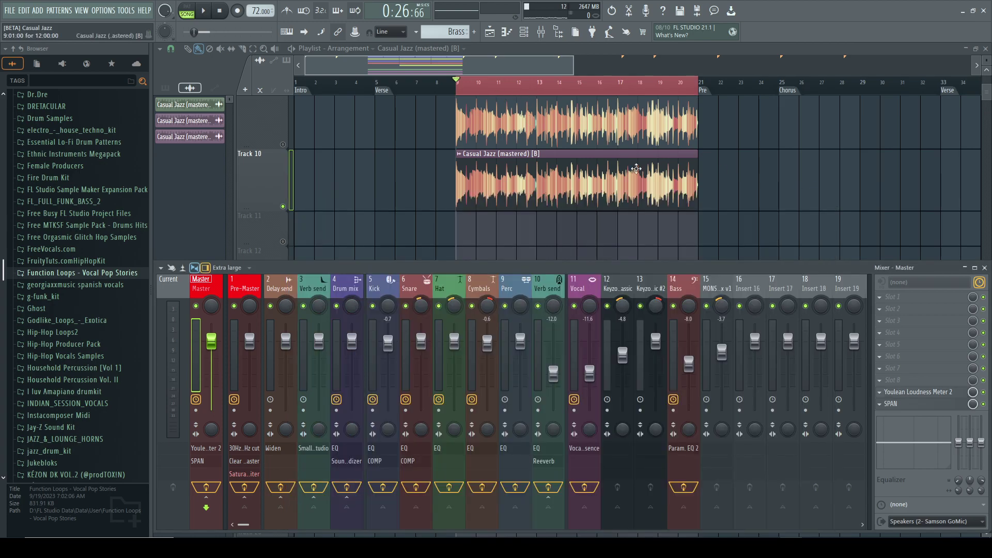
scroll(635, 169, up, 2)
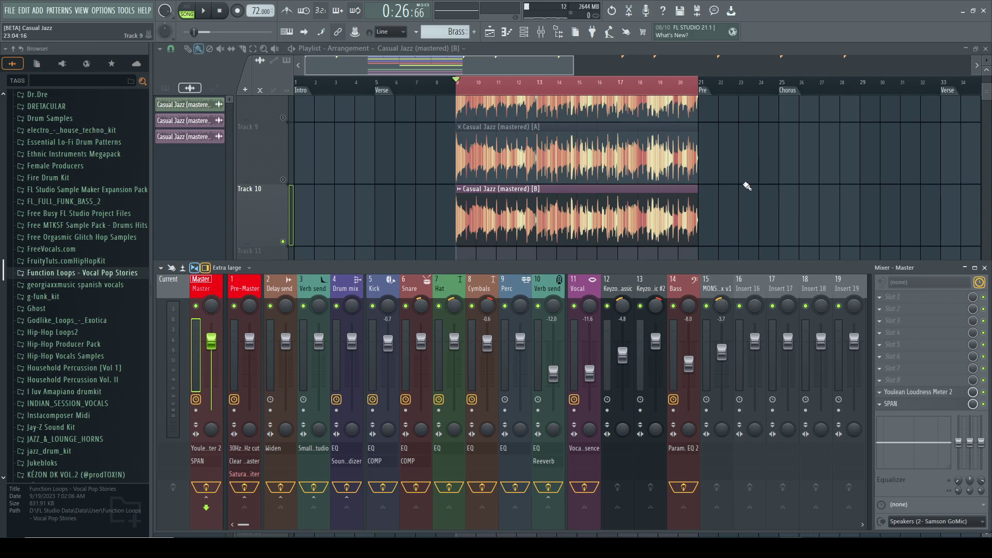
scroll(795, 134, up, 2)
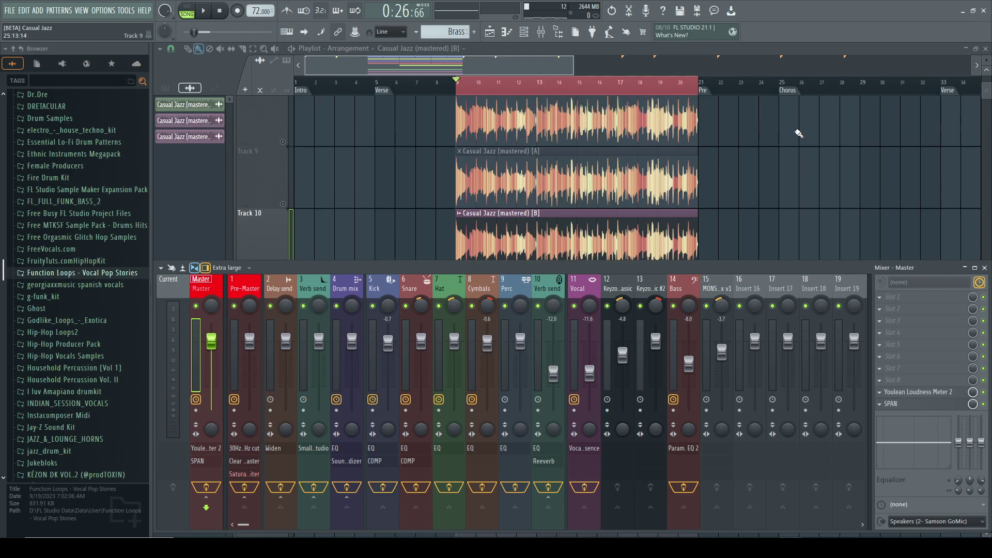
scroll(672, 207, down, 2)
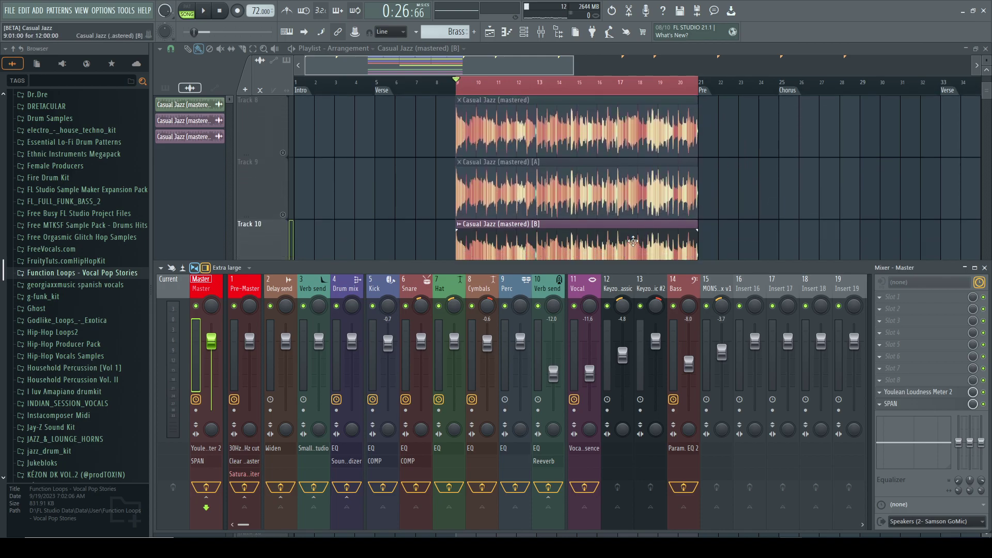